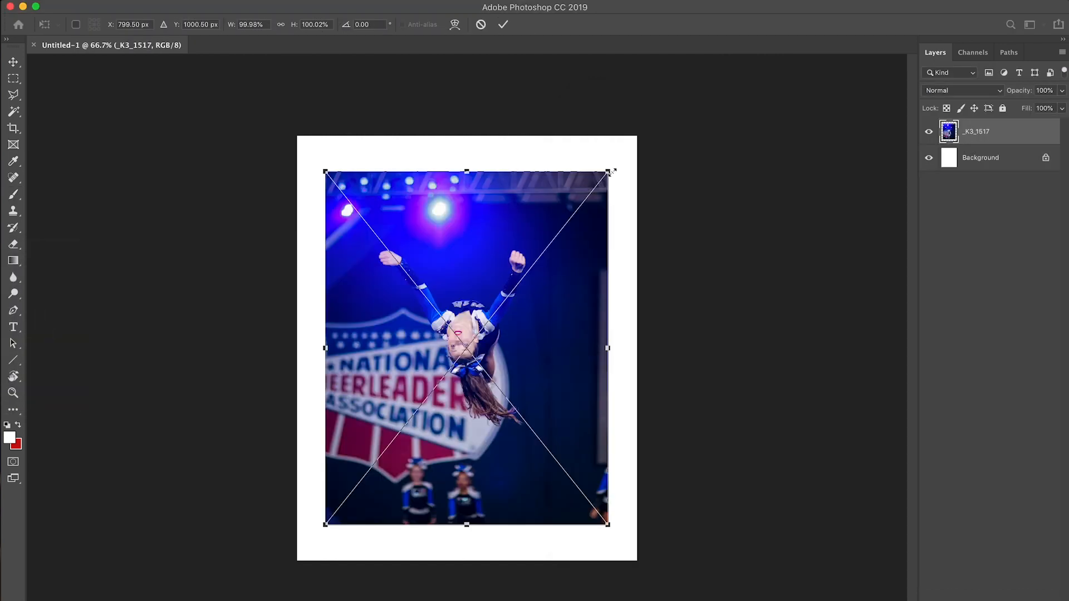
- Scale the placed cheerleader photo to about 121% so it fills the canvas, and commit the placement
{"action": "left_click_drag", "start_coordinate": [611, 171], "coordinate": [637, 129]}
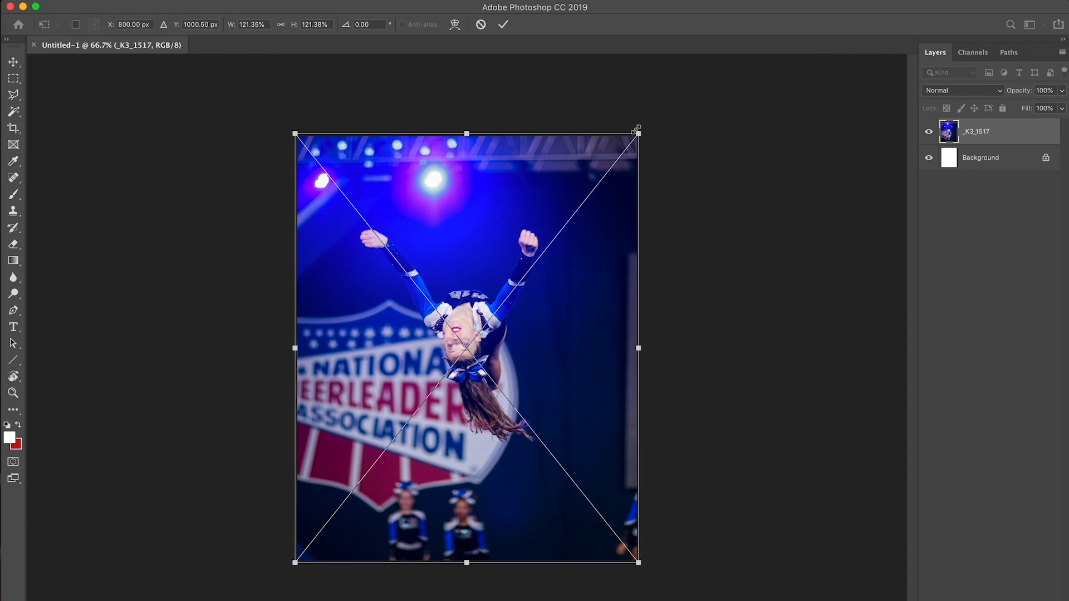
{"action": "key", "text": "Return"}
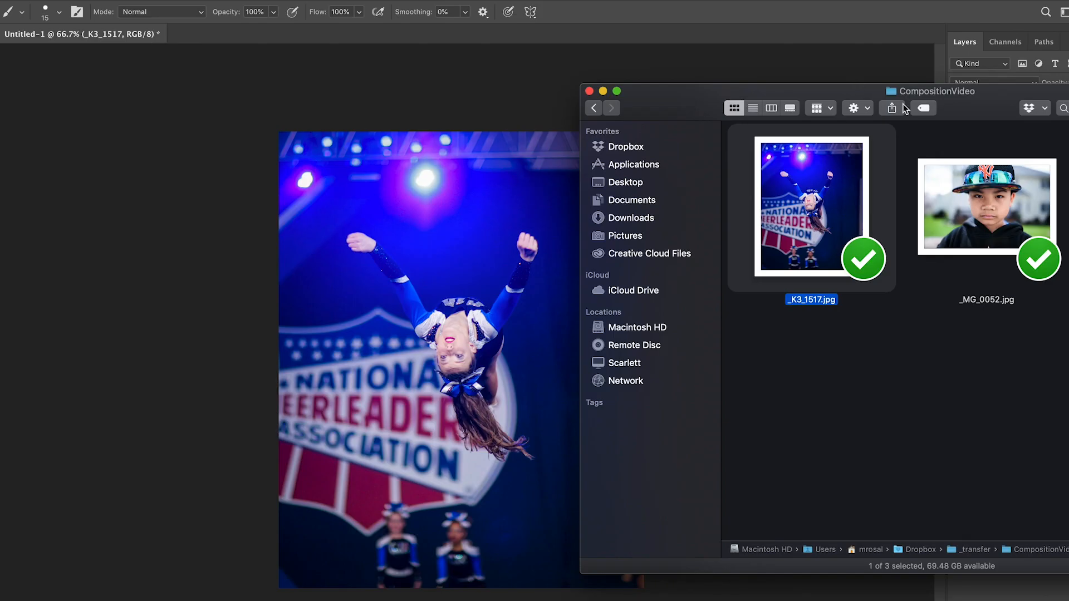
- Place the _MG_1816 photo above the cheerleader layer and position it at the canvas's lower right, at about X 1016, Y 1467 px
{"action": "left_click_drag", "start_coordinate": [904, 108], "coordinate": [518, 28]}
{"action": "left_click_drag", "start_coordinate": [786, 125], "coordinate": [570, 536]}
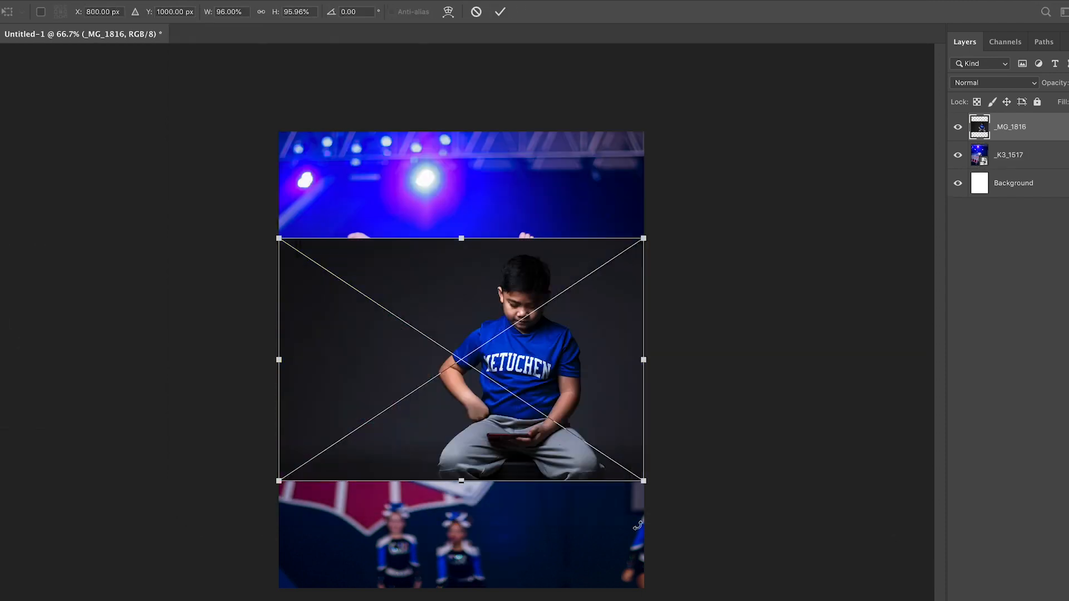
{"action": "left_click_drag", "start_coordinate": [590, 329], "coordinate": [640, 433]}
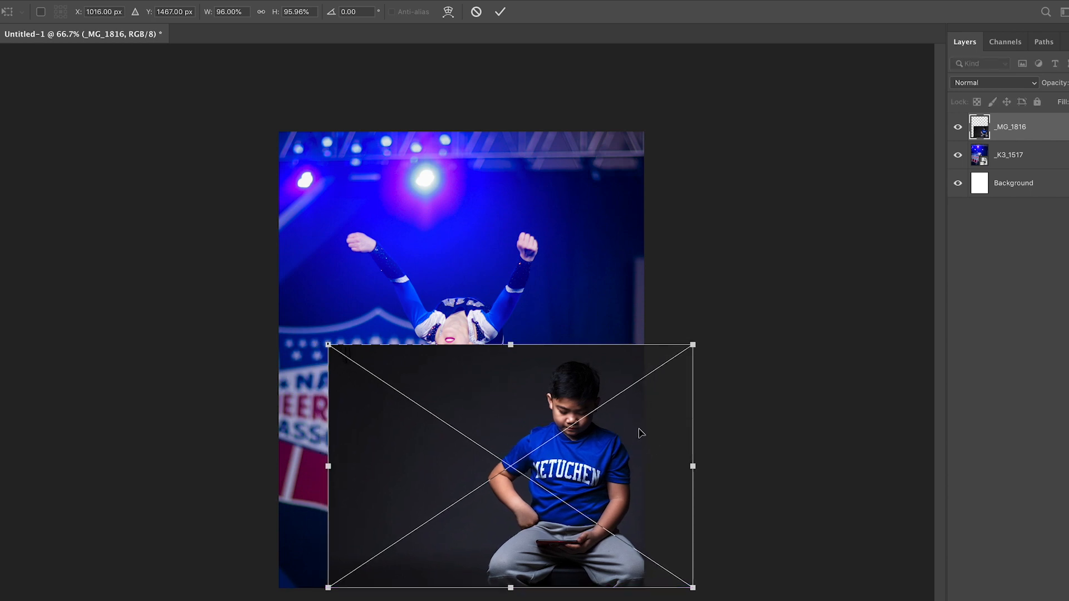
{"action": "key", "text": "Return"}
- Add a layer mask to _MG_1816 and brush black over the dark backdrop covering the cheerleader's head and hair
{"action": "key", "text": "b"}
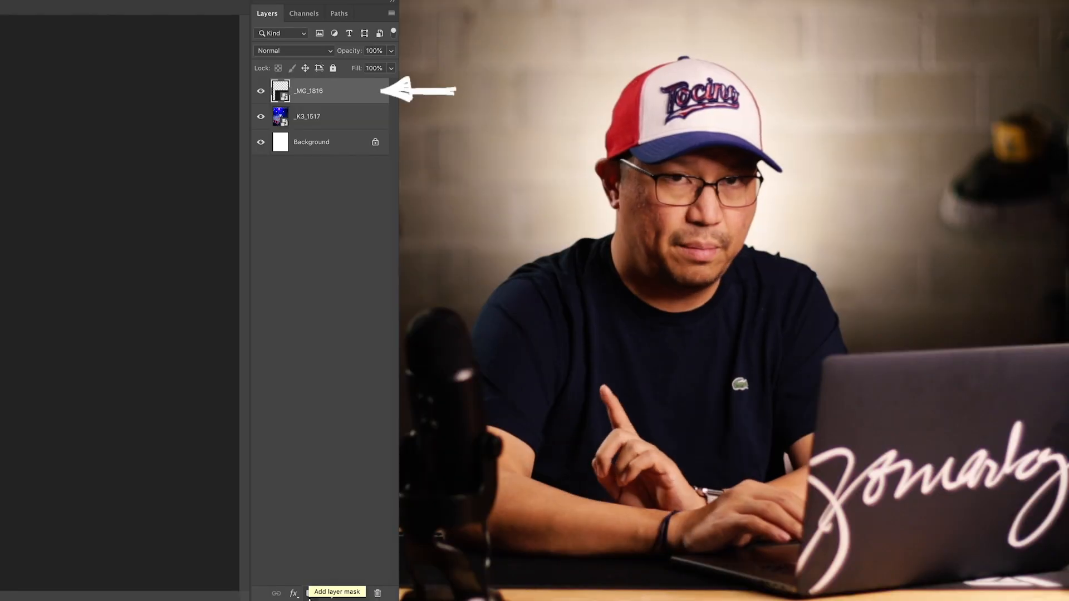
{"action": "left_click", "coordinate": [311, 593]}
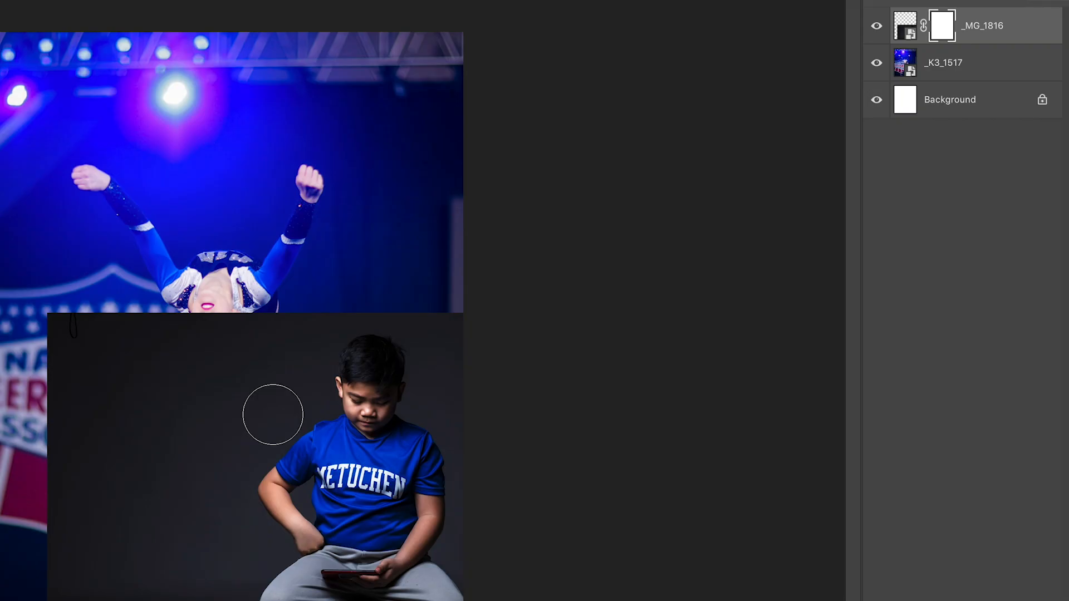
{"action": "mouse_move", "coordinate": [272, 415]}
{"action": "left_mouse_down"}
{"action": "mouse_move", "coordinate": [301, 359]}
{"action": "mouse_move", "coordinate": [253, 378]}
{"action": "mouse_move", "coordinate": [237, 445]}
{"action": "mouse_move", "coordinate": [217, 328]}
{"action": "mouse_move", "coordinate": [206, 449]}
{"action": "mouse_move", "coordinate": [183, 390]}
{"action": "left_mouse_up"}
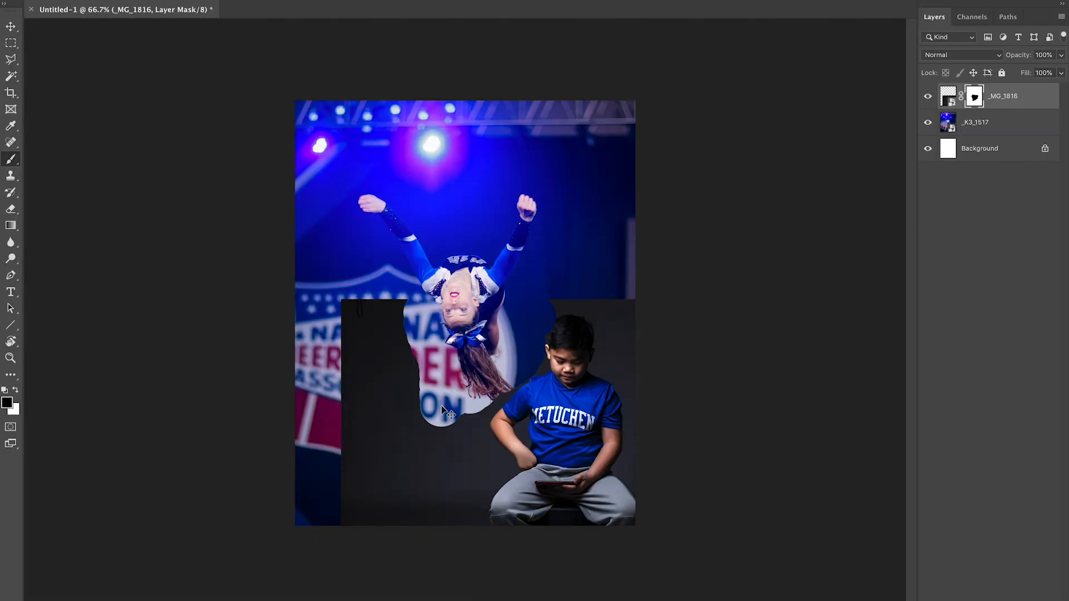
{"action": "key", "text": "super+plus"}
{"action": "key", "text": "super+plus"}
{"action": "left_click_drag", "start_coordinate": [449, 282], "coordinate": [470, 202]}
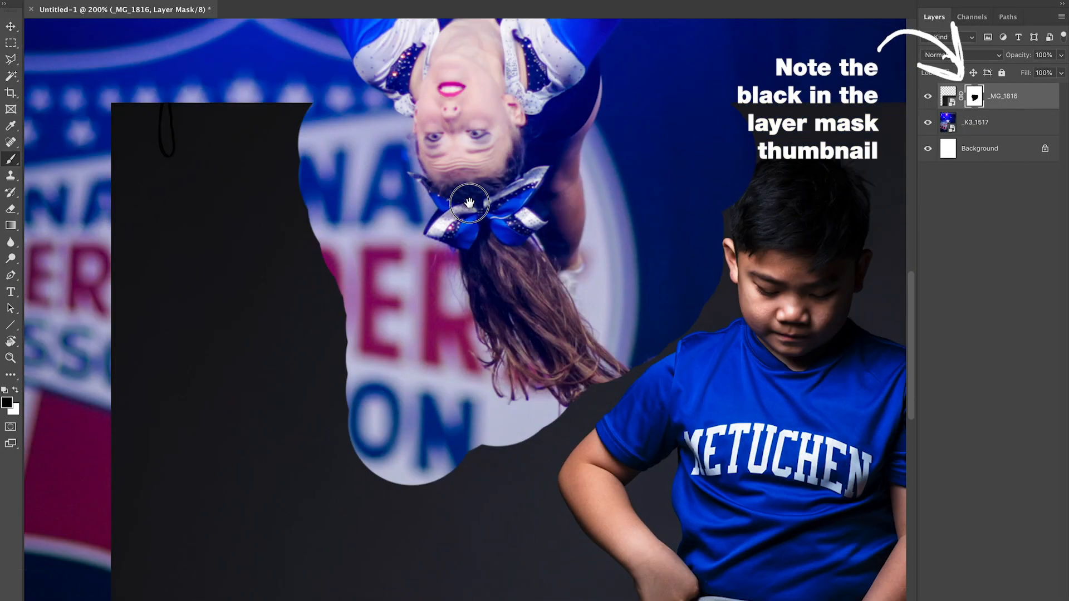
{"action": "mouse_move", "coordinate": [326, 103]}
{"action": "left_mouse_down"}
{"action": "mouse_move", "coordinate": [152, 116]}
{"action": "mouse_move", "coordinate": [136, 152]}
{"action": "mouse_move", "coordinate": [256, 153]}
{"action": "mouse_move", "coordinate": [135, 277]}
{"action": "mouse_move", "coordinate": [306, 242]}
{"action": "mouse_move", "coordinate": [296, 279]}
{"action": "mouse_move", "coordinate": [159, 355]}
{"action": "mouse_move", "coordinate": [343, 342]}
{"action": "left_mouse_up"}
{"action": "left_click_drag", "start_coordinate": [504, 362], "coordinate": [471, 255]}
- With a smaller brush, mask out the backdrop between the cheerleader's hair tips and the boy's sleeve and elbow
{"action": "key", "text": "super+plus"}
{"action": "key", "text": "super+plus"}
{"action": "key", "text": "super+plus"}
{"action": "key", "text": "super+plus"}
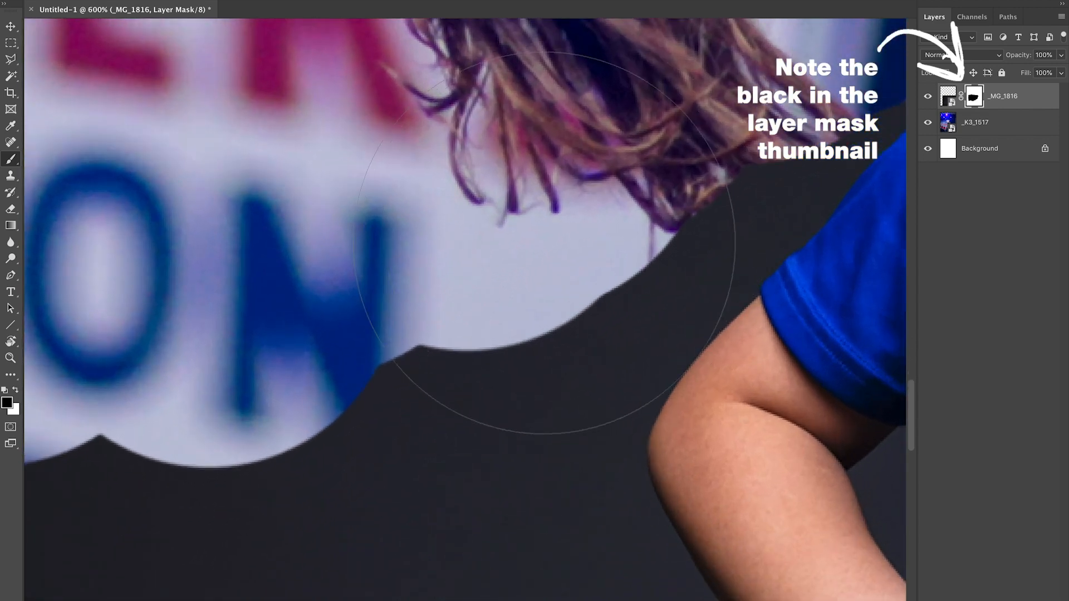
{"action": "key", "text": "bracketleft"}
{"action": "key", "text": "bracketleft"}
{"action": "key", "text": "bracketleft"}
{"action": "left_click_drag", "start_coordinate": [514, 263], "coordinate": [300, 236]}
{"action": "mouse_move", "coordinate": [475, 336]}
{"action": "left_mouse_down"}
{"action": "mouse_move", "coordinate": [341, 145]}
{"action": "mouse_move", "coordinate": [416, 355]}
{"action": "mouse_move", "coordinate": [412, 389]}
{"action": "left_mouse_up"}
{"action": "mouse_move", "coordinate": [517, 82]}
{"action": "left_mouse_down"}
{"action": "mouse_move", "coordinate": [450, 172]}
{"action": "mouse_move", "coordinate": [315, 301]}
{"action": "left_mouse_up"}
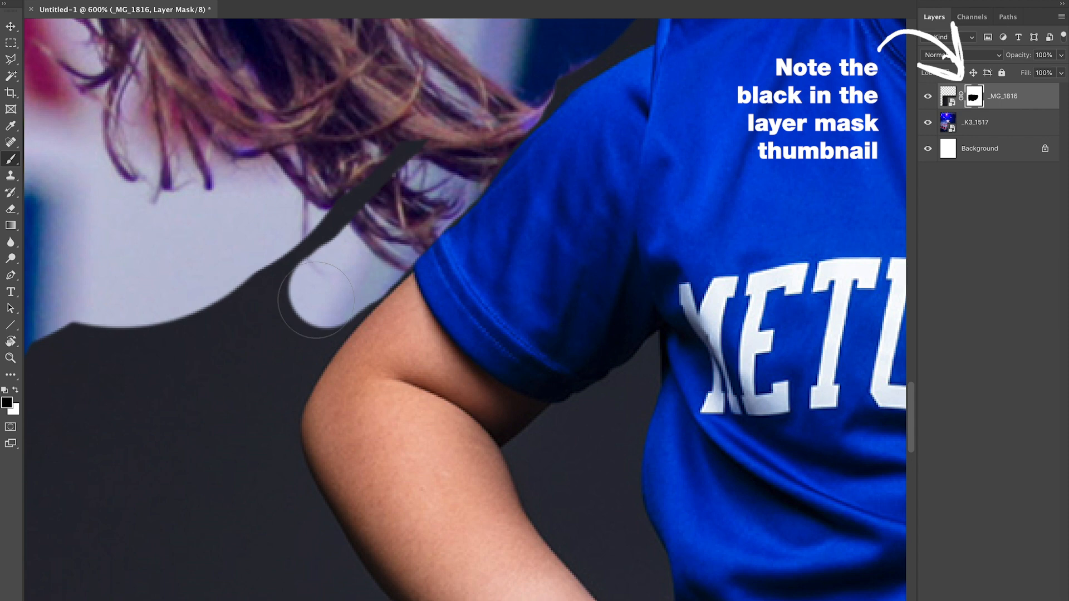
- Mask the backdrop closely along the side of the boy's hair that faces the cheerleader
{"action": "key", "text": "super+minus"}
{"action": "key", "text": "super+minus"}
{"action": "key", "text": "super+minus"}
{"action": "key", "text": "super+minus"}
{"action": "key", "text": "super+minus"}
{"action": "key", "text": "super+minus"}
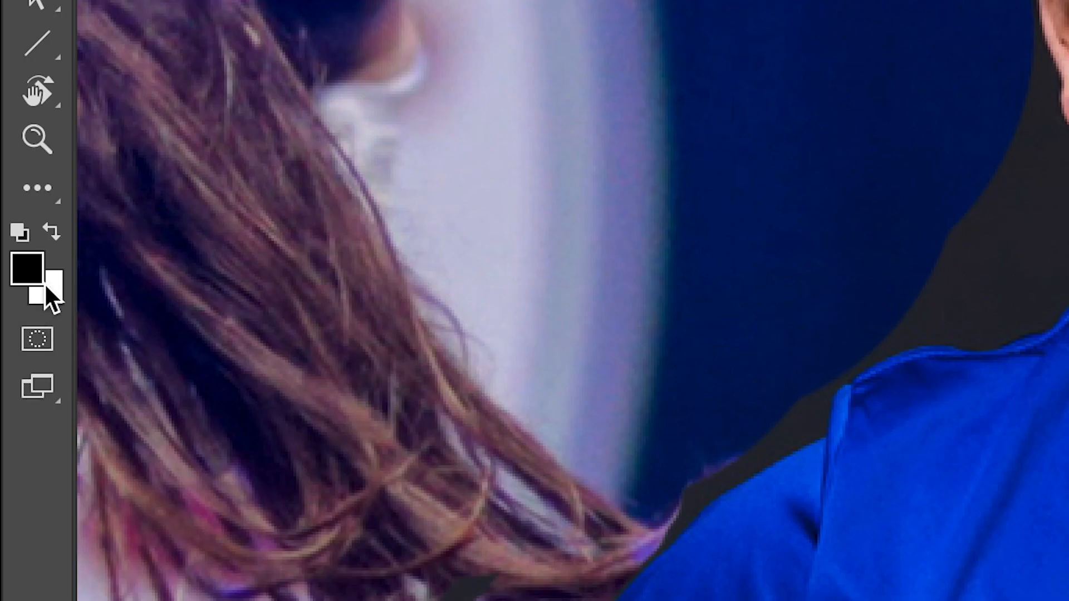
{"action": "left_click", "coordinate": [48, 234]}
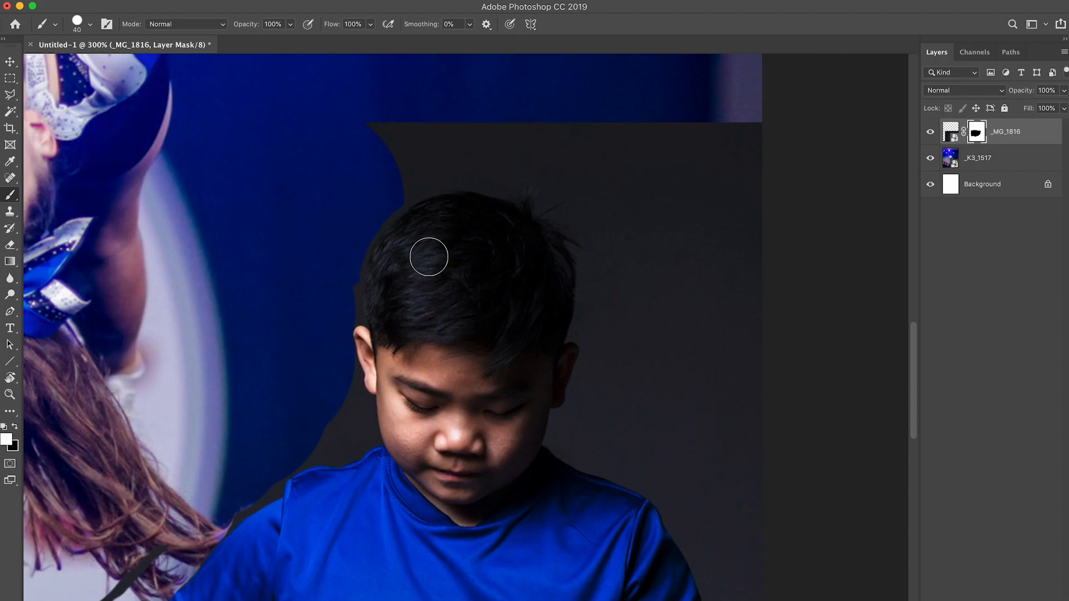
{"action": "scroll", "coordinate": [431, 259], "scroll_direction": "up", "scroll_amount": 6}
{"action": "left_click_drag", "start_coordinate": [333, 155], "coordinate": [496, 286]}
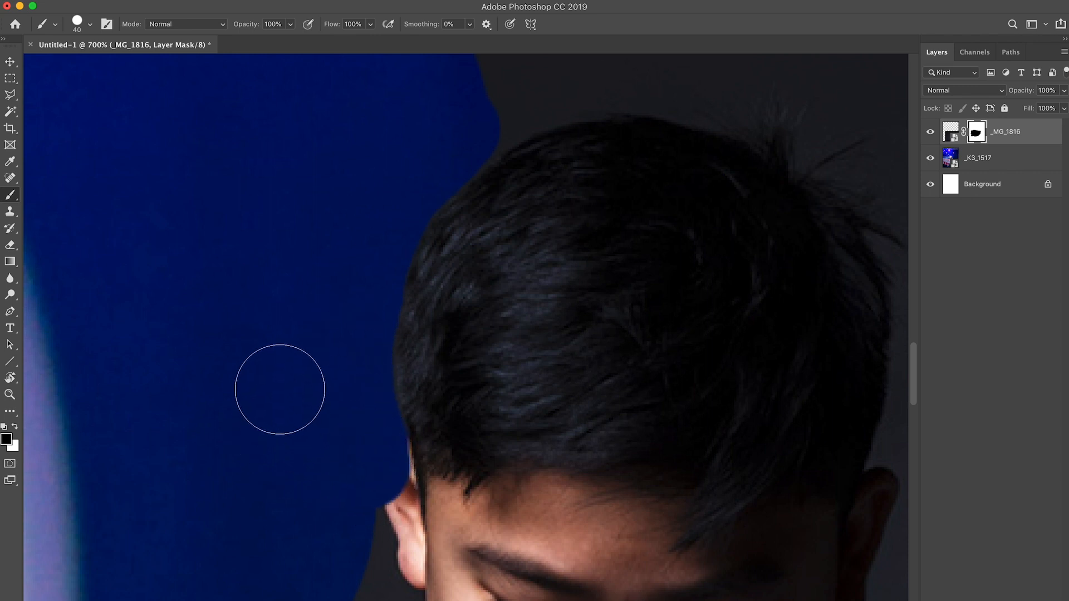
- Restore the cut-off part of the boy's ear by painting white on the _MG_1816 layer mask
{"action": "left_click_drag", "start_coordinate": [305, 416], "coordinate": [350, 286]}
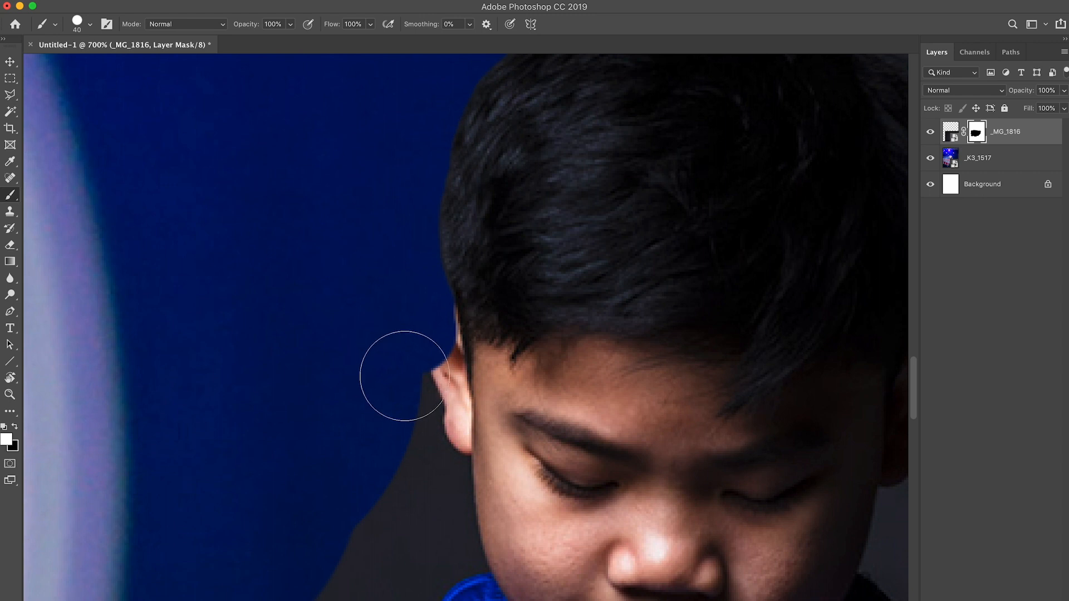
{"action": "left_click_drag", "start_coordinate": [420, 366], "coordinate": [419, 327]}
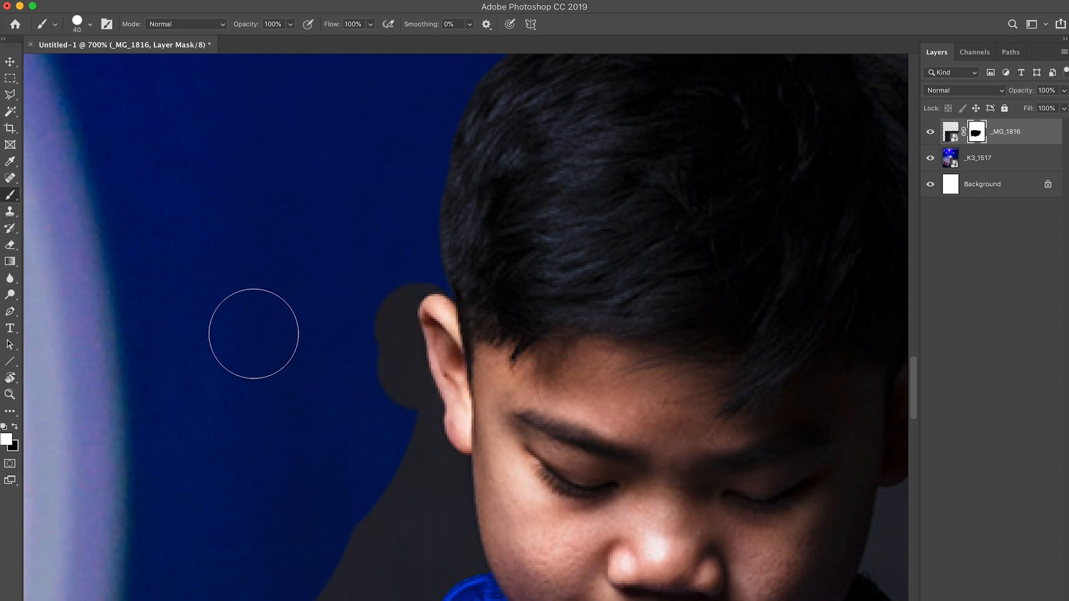
{"action": "key", "text": "super+minus"}
{"action": "key", "text": "super+minus"}
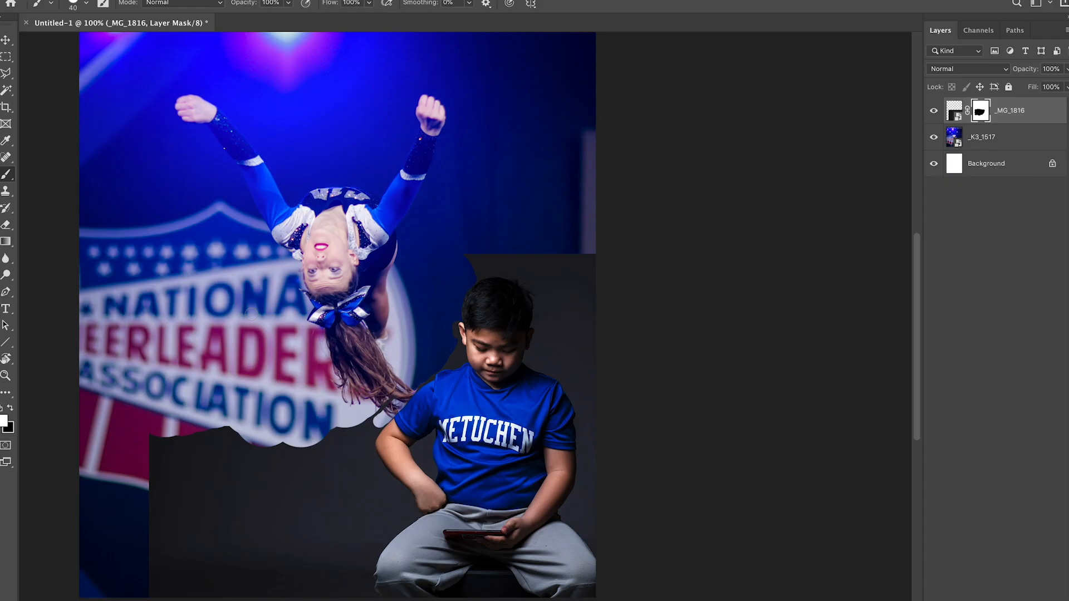
- Bring in the _MG_0052 photo as the top layer, give it a layer mask, and hide the _MG_1816 layer
{"action": "left_click_drag", "start_coordinate": [339, 212], "coordinate": [424, 183]}
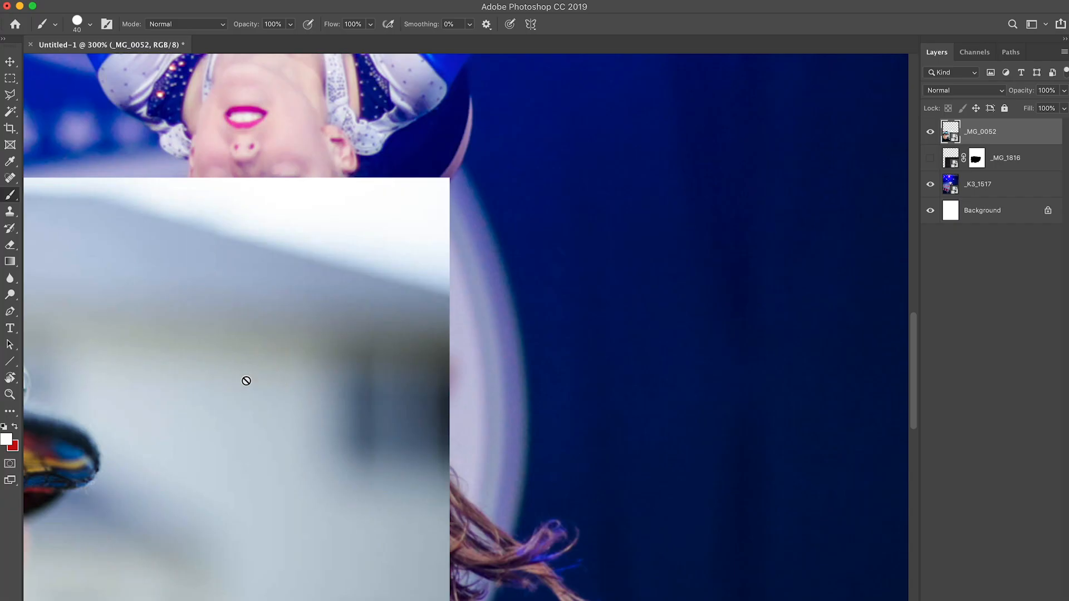
{"action": "left_click_drag", "start_coordinate": [246, 380], "coordinate": [609, 143]}
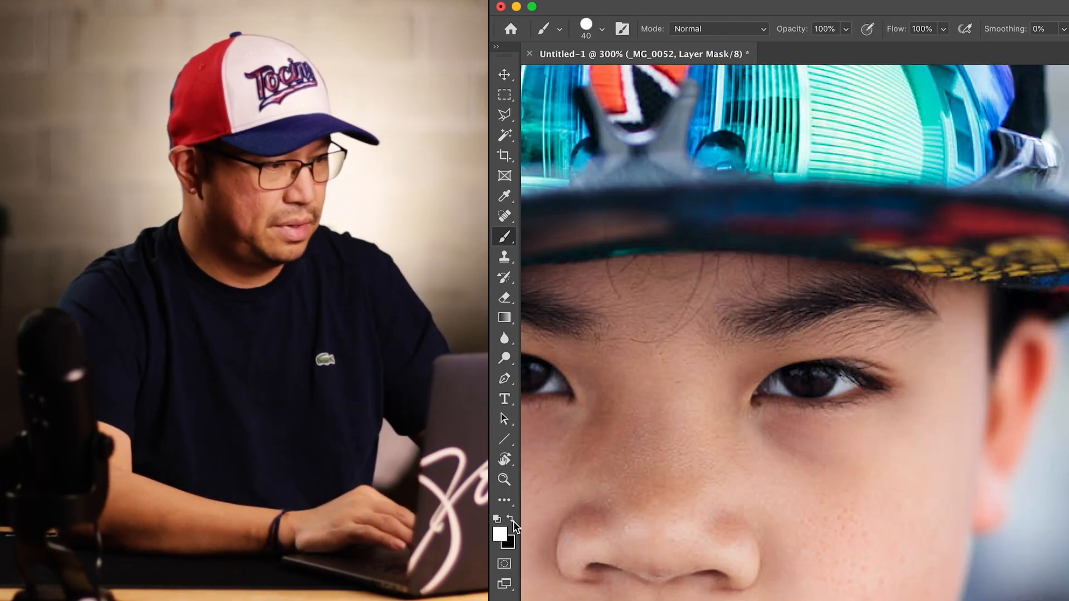
- Make black the painting colour and soften the brush to 38% hardness
{"action": "key", "text": "x"}
{"action": "scroll", "coordinate": [1021, 277], "scroll_direction": "up", "scroll_amount": 5}
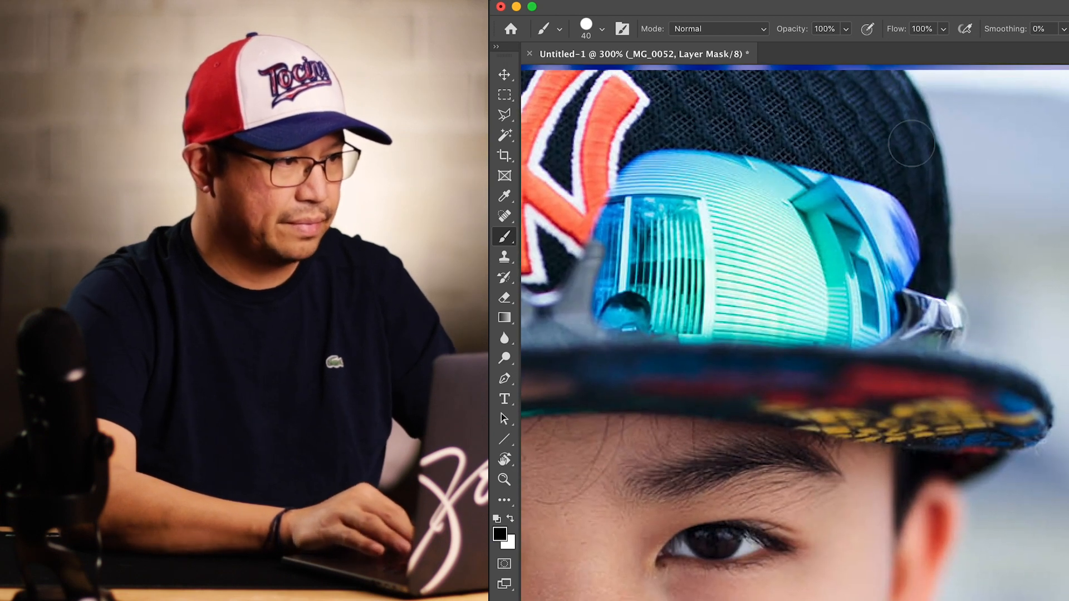
{"action": "left_click", "coordinate": [602, 30]}
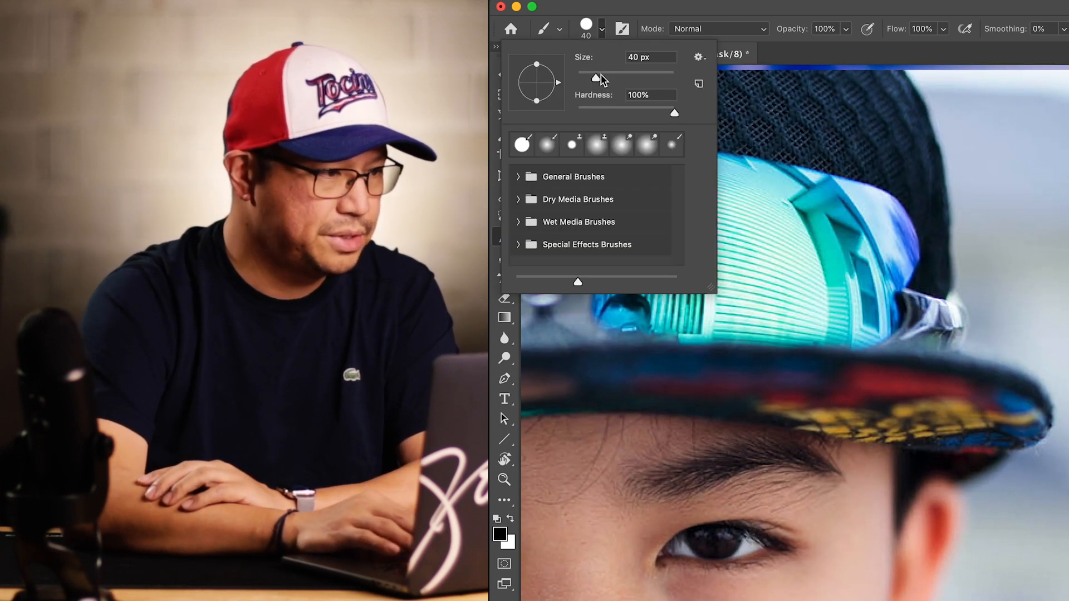
{"action": "left_click_drag", "start_coordinate": [673, 112], "coordinate": [623, 124]}
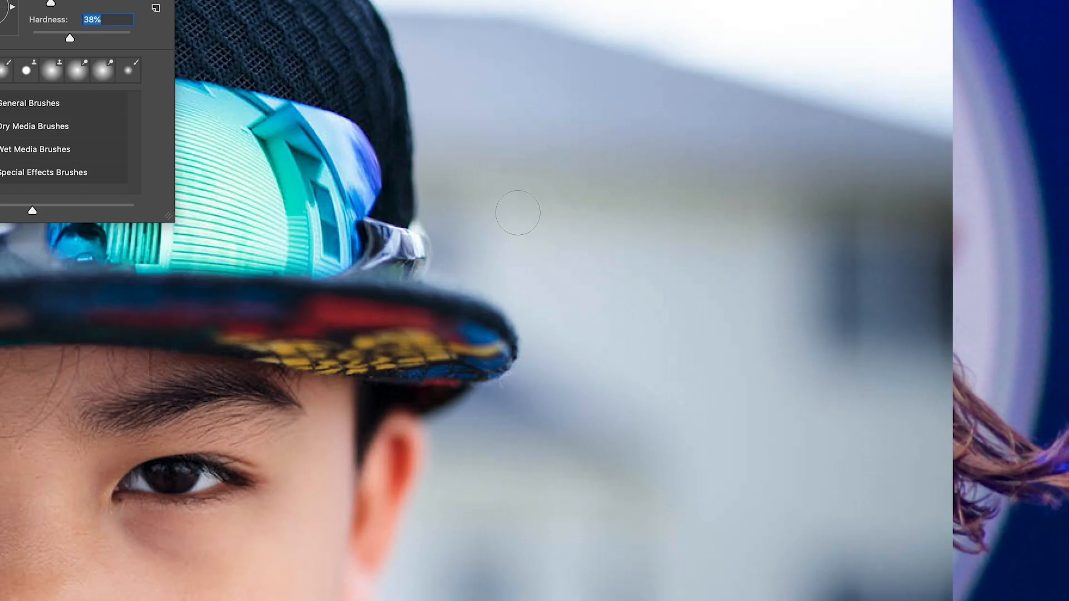
- Paint black on the _MG_0052 mask along the edge of the boy's cap, ear, jaw and hoodie shoulder
{"action": "mouse_move", "coordinate": [443, 199]}
{"action": "left_mouse_down"}
{"action": "mouse_move", "coordinate": [432, 97]}
{"action": "mouse_move", "coordinate": [447, 186]}
{"action": "mouse_move", "coordinate": [434, 216]}
{"action": "mouse_move", "coordinate": [468, 224]}
{"action": "left_mouse_up"}
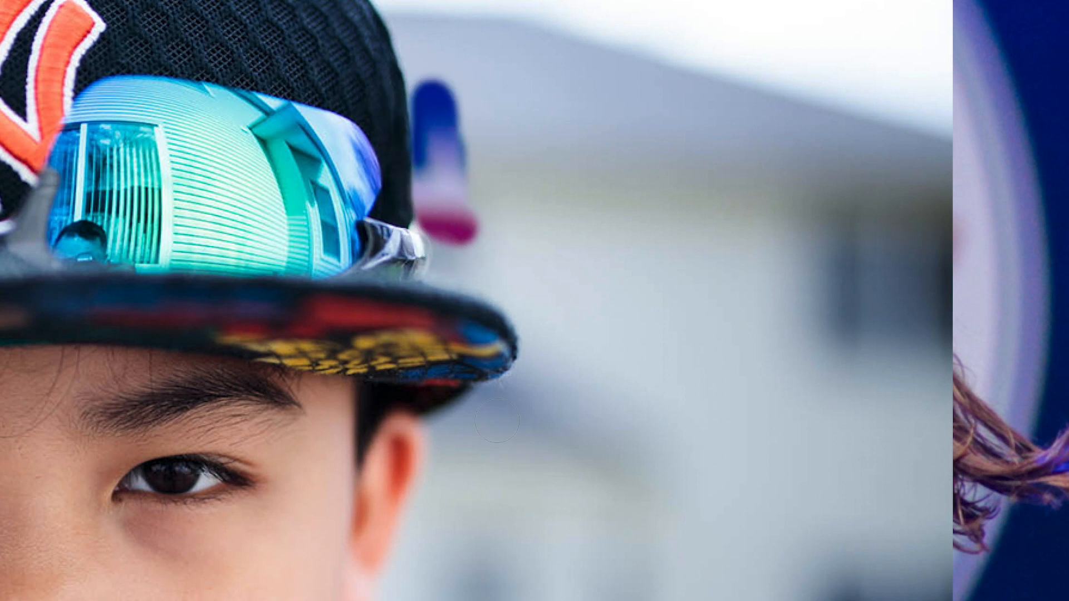
{"action": "mouse_move", "coordinate": [489, 407]}
{"action": "left_mouse_down"}
{"action": "mouse_move", "coordinate": [446, 432]}
{"action": "mouse_move", "coordinate": [411, 573]}
{"action": "mouse_move", "coordinate": [586, 299]}
{"action": "left_mouse_up"}
{"action": "mouse_move", "coordinate": [519, 380]}
{"action": "left_mouse_down"}
{"action": "mouse_move", "coordinate": [505, 375]}
{"action": "mouse_move", "coordinate": [487, 441]}
{"action": "mouse_move", "coordinate": [425, 537]}
{"action": "mouse_move", "coordinate": [478, 558]}
{"action": "mouse_move", "coordinate": [594, 551]}
{"action": "mouse_move", "coordinate": [666, 591]}
{"action": "left_mouse_up"}
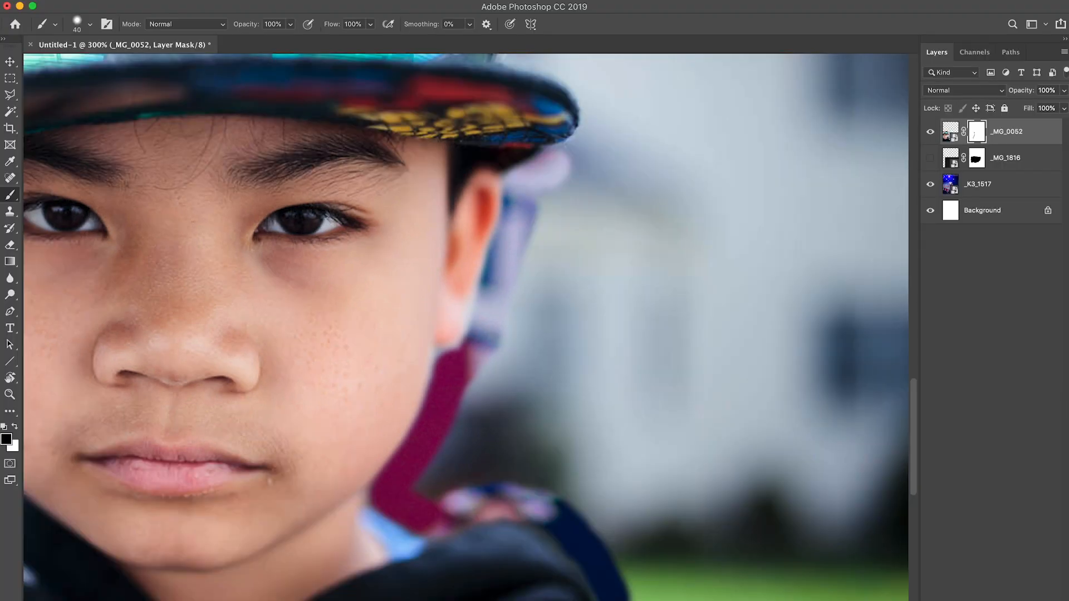
- With a larger brush of 90 to 100 px, mask out the rest of the house and lawn background in _MG_0052
{"action": "key", "text": "super+minus"}
{"action": "key", "text": "super+minus"}
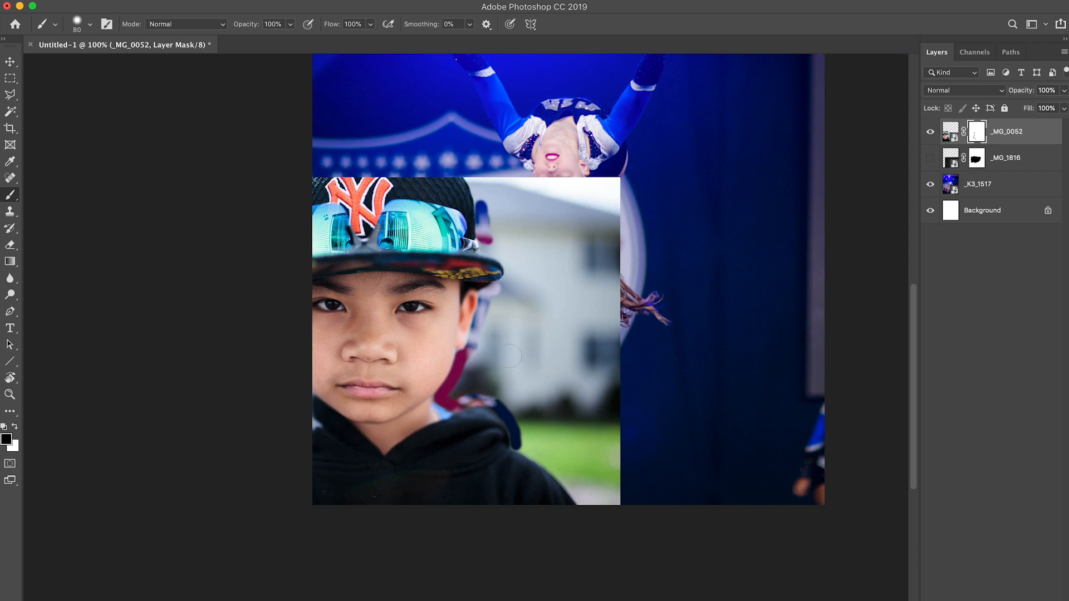
{"action": "scroll", "coordinate": [507, 356], "scroll_direction": "up", "scroll_amount": 1}
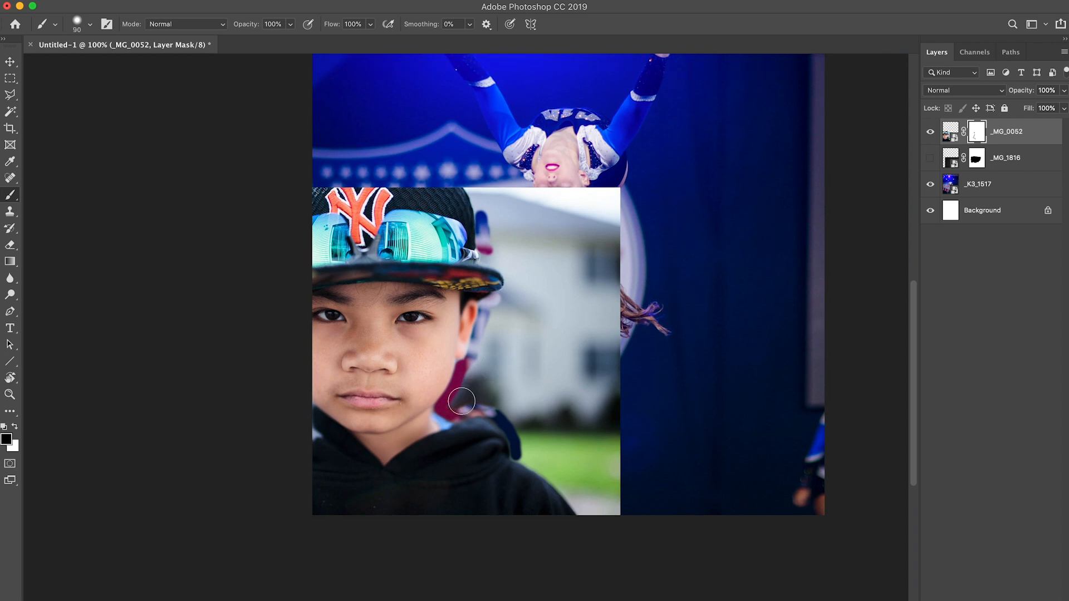
{"action": "right_click", "coordinate": [470, 395]}
{"action": "left_click", "coordinate": [483, 363]}
{"action": "mouse_move", "coordinate": [479, 374]}
{"action": "left_mouse_down"}
{"action": "mouse_move", "coordinate": [520, 268]}
{"action": "mouse_move", "coordinate": [508, 257]}
{"action": "mouse_move", "coordinate": [514, 206]}
{"action": "mouse_move", "coordinate": [496, 215]}
{"action": "mouse_move", "coordinate": [474, 189]}
{"action": "left_mouse_up"}
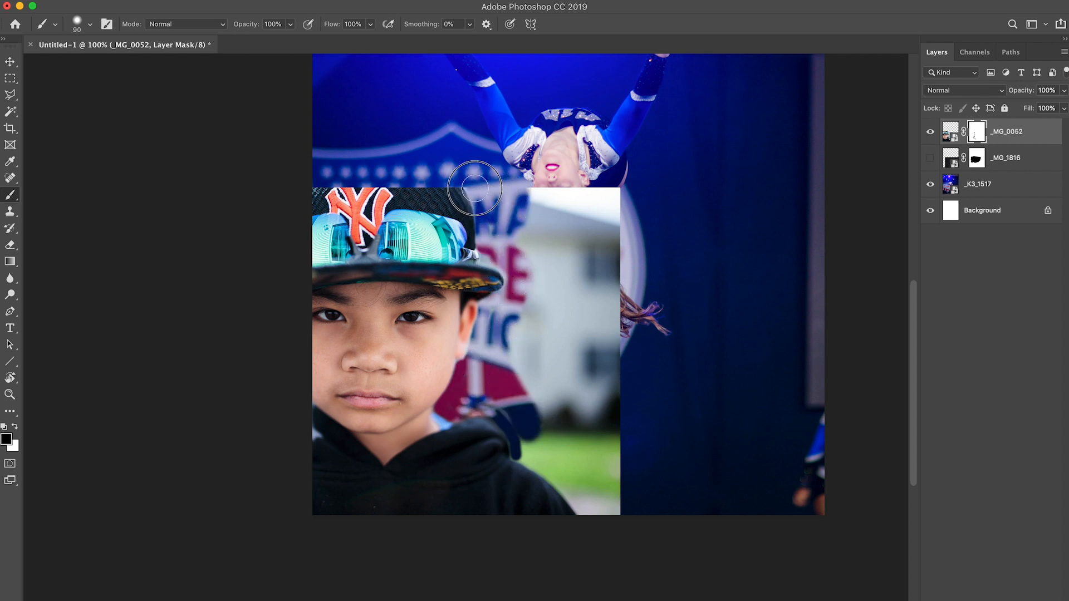
{"action": "mouse_move", "coordinate": [589, 184]}
{"action": "left_mouse_down"}
{"action": "mouse_move", "coordinate": [557, 268]}
{"action": "mouse_move", "coordinate": [605, 312]}
{"action": "mouse_move", "coordinate": [538, 439]}
{"action": "mouse_move", "coordinate": [573, 479]}
{"action": "mouse_move", "coordinate": [600, 394]}
{"action": "left_mouse_up"}
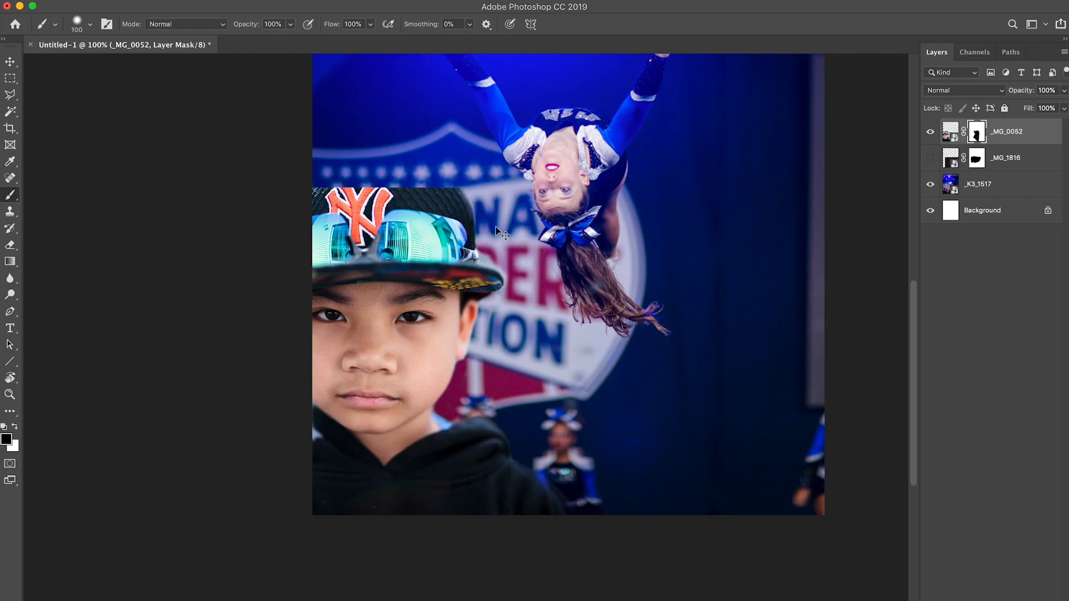
{"action": "key", "text": "super+0"}
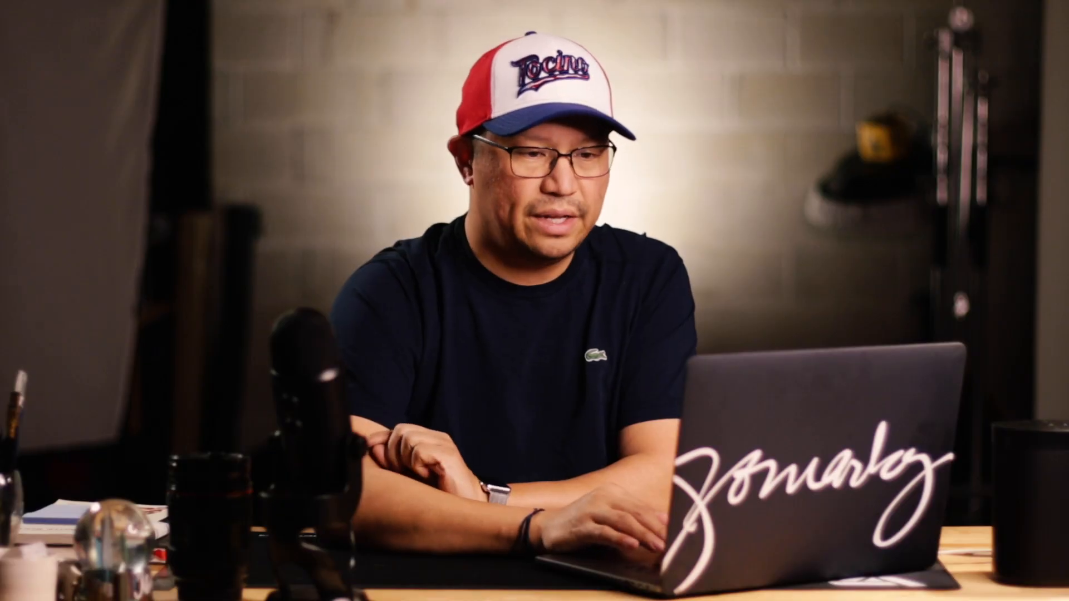